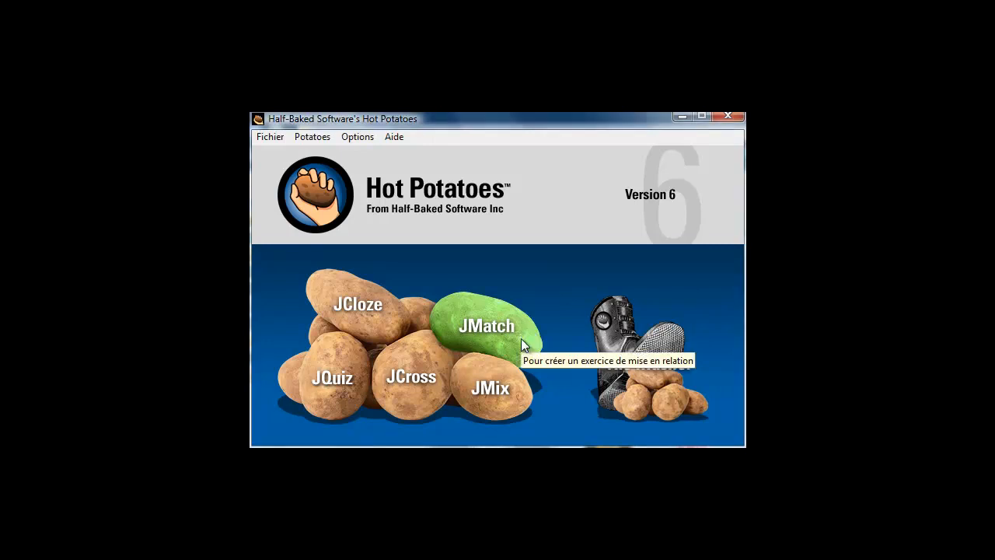
Step: Start JMatch and open the recent exercise file 10.jmt
left_click(522, 344)
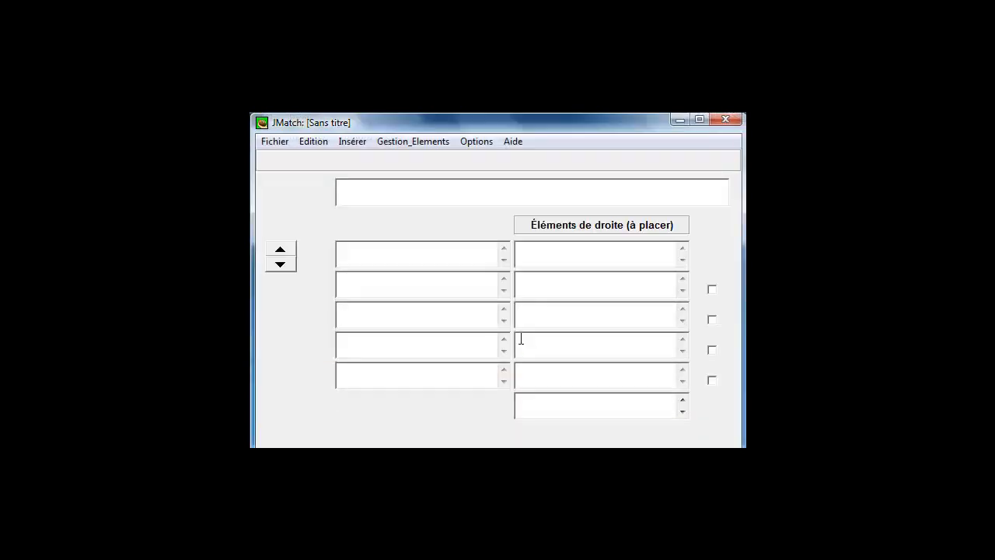
left_click(276, 143)
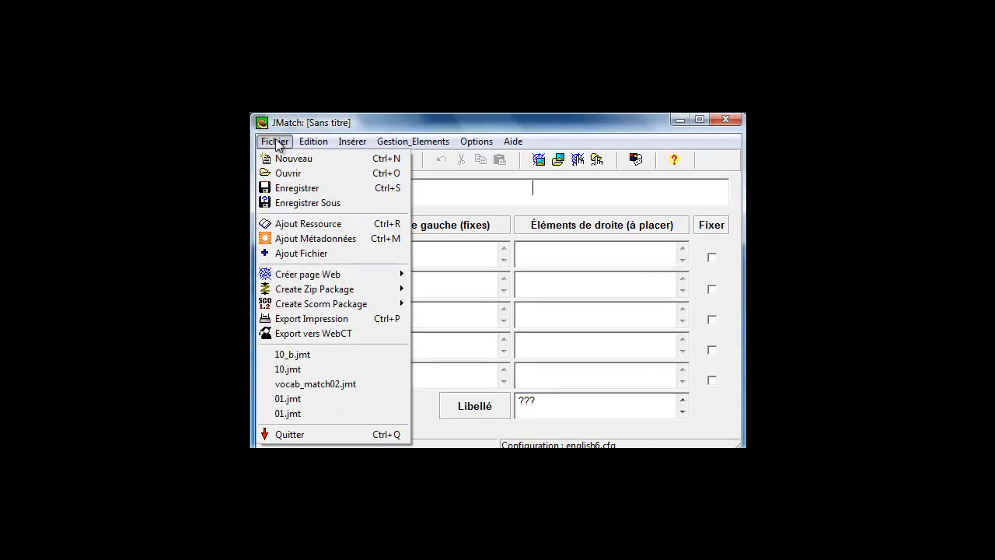
left_click(286, 371)
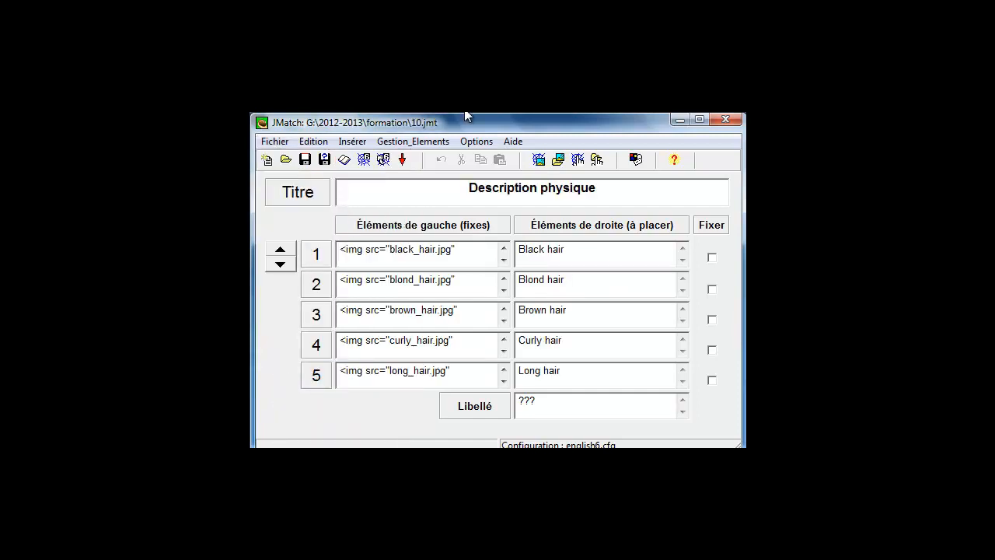
Step: In the web page appearance configuration, set the message announcing the score to "Ton résultat est"
left_click(477, 143)
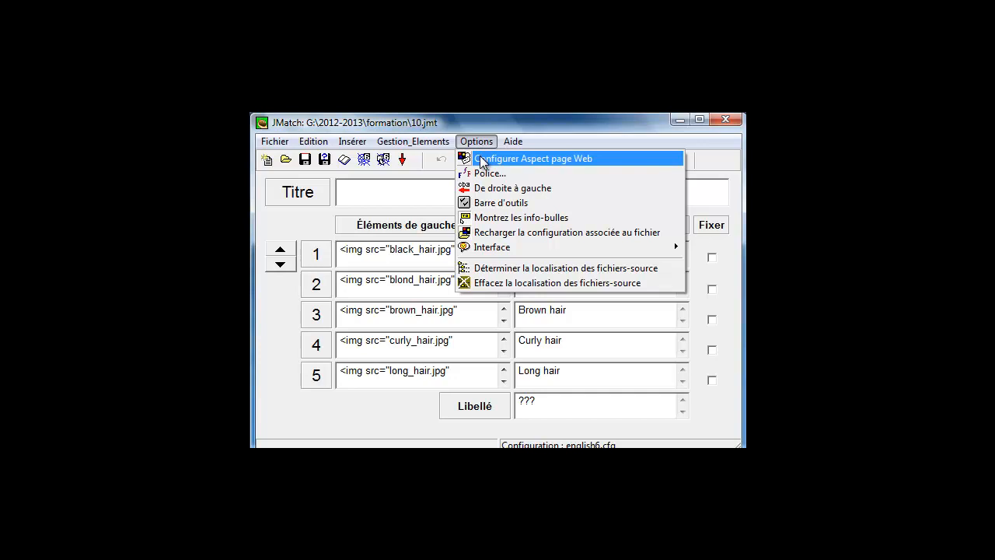
left_click(479, 158)
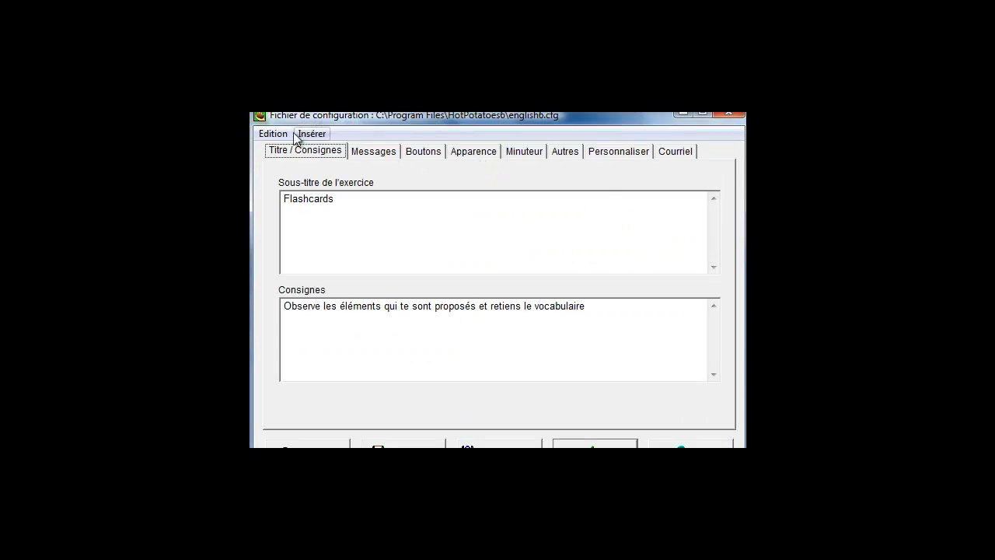
left_click(363, 154)
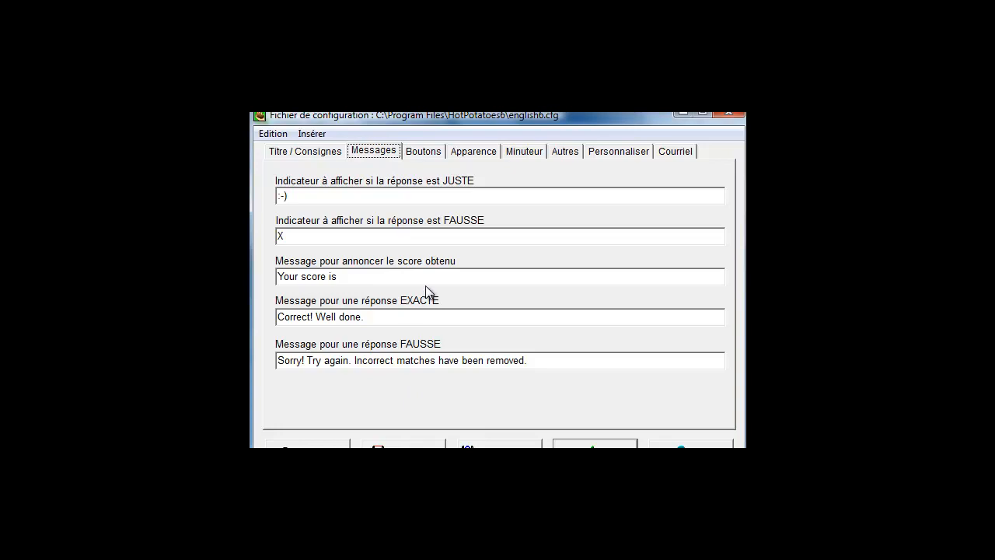
left_click_drag(366, 280, 251, 304)
type("Votr")
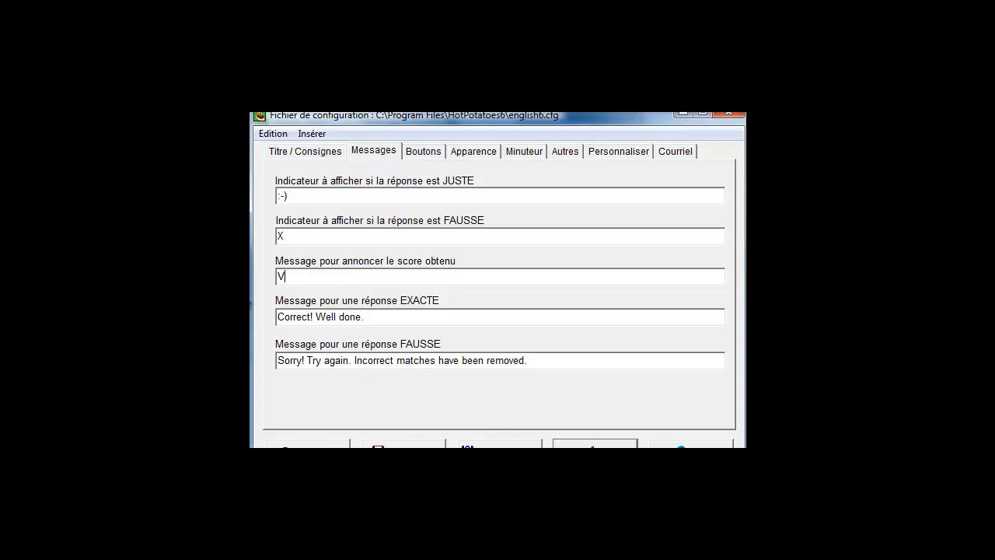
key("BackSpace")
key("BackSpace")
key("BackSpace")
key("BackSpace")
type("ton")
key("BackSpace")
key("BackSpace")
key("BackSpace")
type("Vo")
key("BackSpace")
key("BackSpace")
type("Ton résulta t est")
Step: Set the right-answer message to "Correct" and the wrong-answer message to "Désolé! révise ta leçon", and accept the configuration
left_click_drag(368, 319, 278, 317)
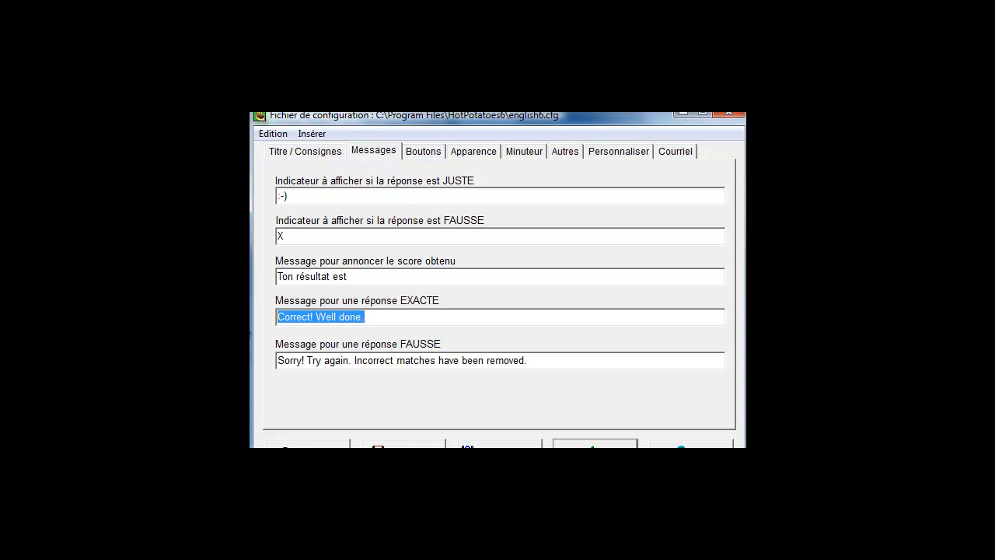
type("Correct")
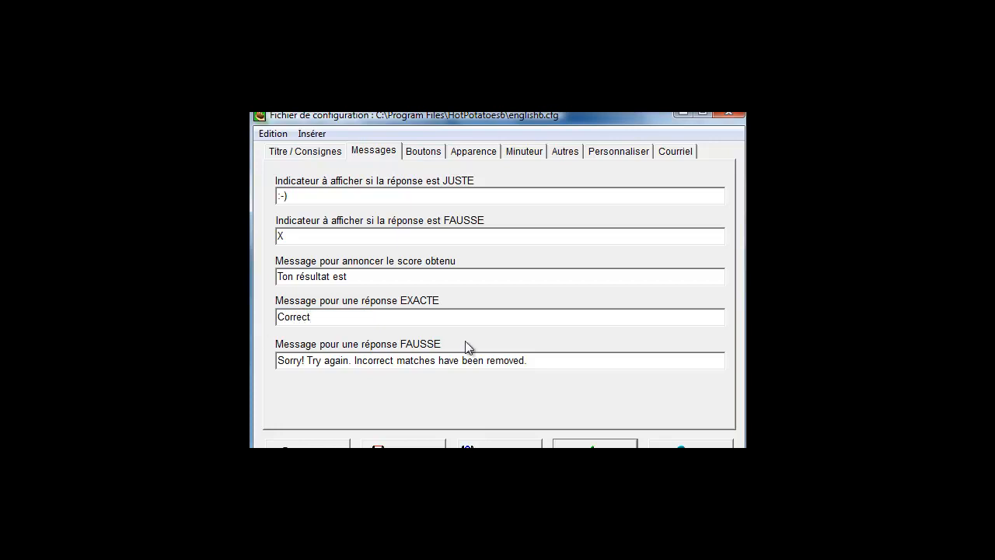
left_click(529, 360)
left_click_drag(532, 360, 307, 360)
left_click_drag(269, 392, 250, 396)
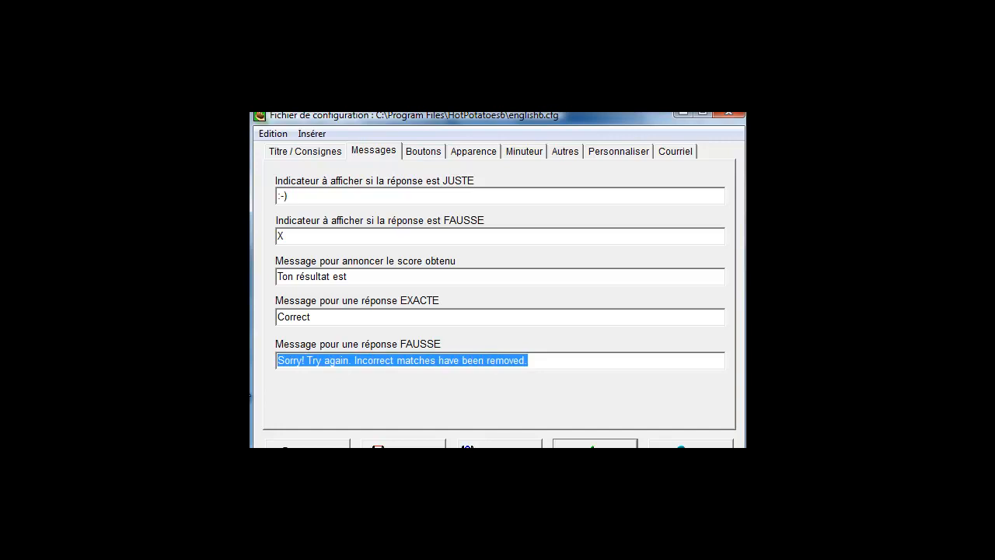
type("Désolé")
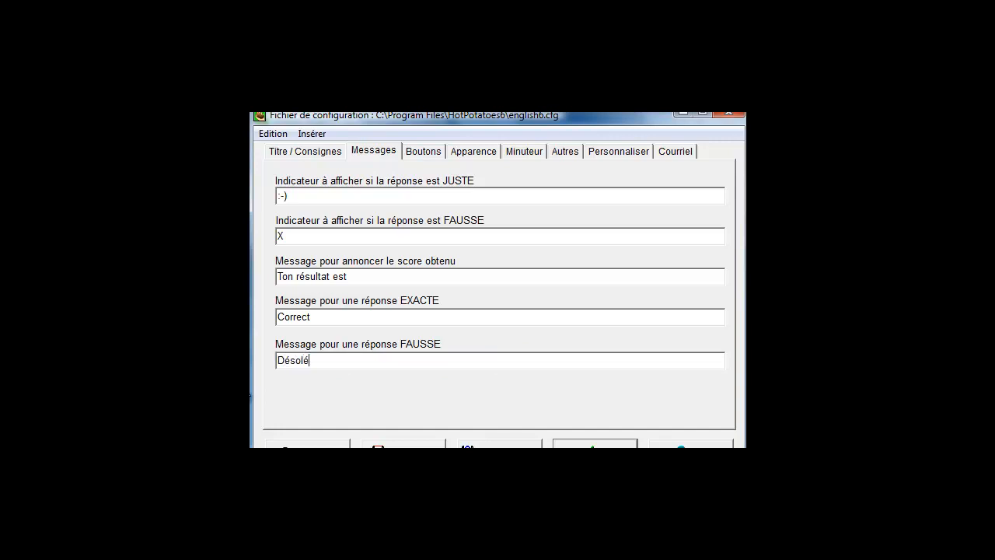
type("! révise ta leçon")
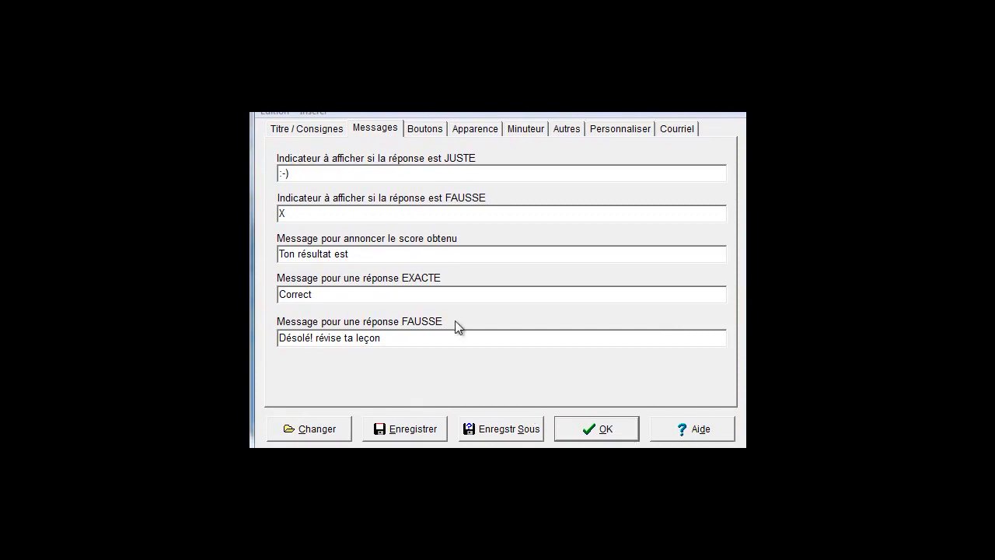
left_click(592, 430)
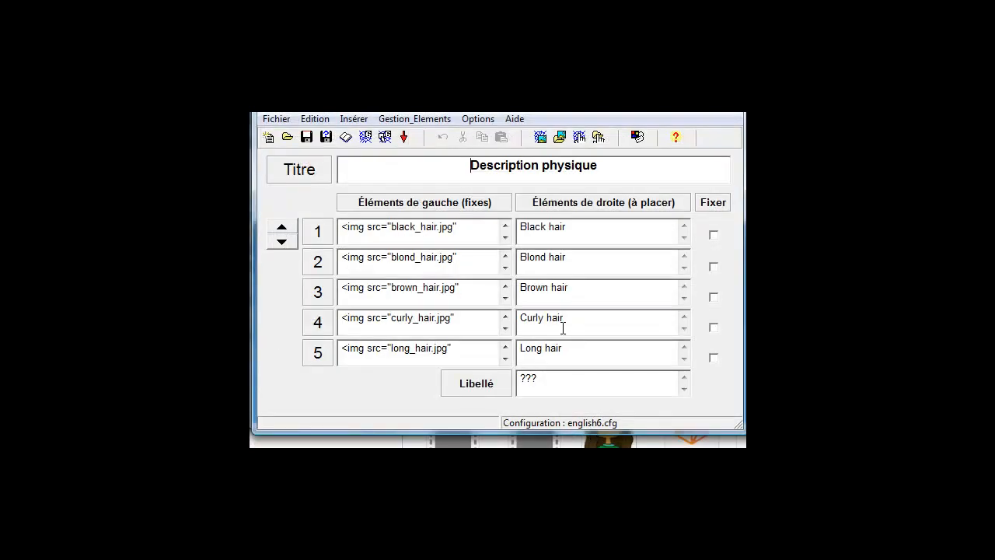
Step: Export the exercise as a drag-and-drop web page for V6 browsers named 10_d and view it in the browser
left_click(282, 119)
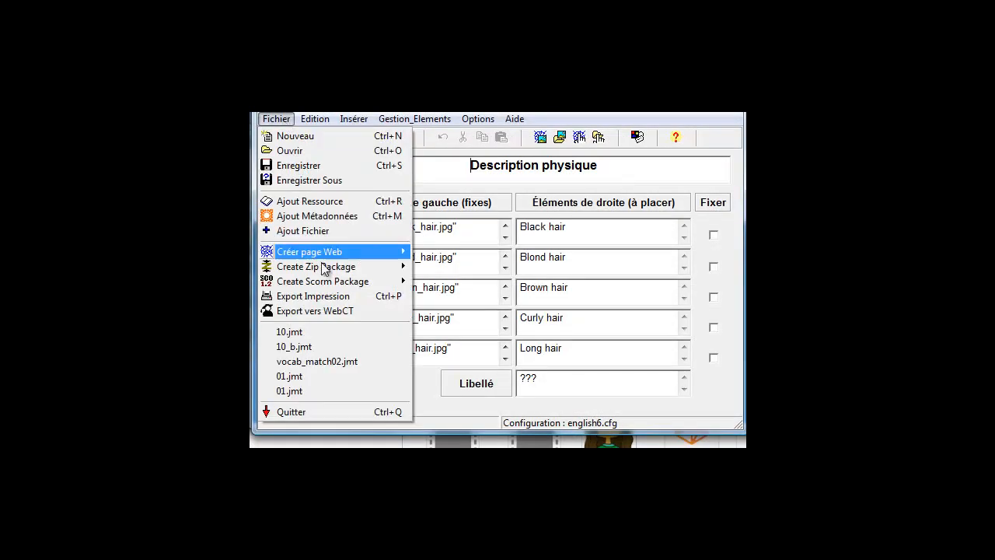
mouse_move(332, 259)
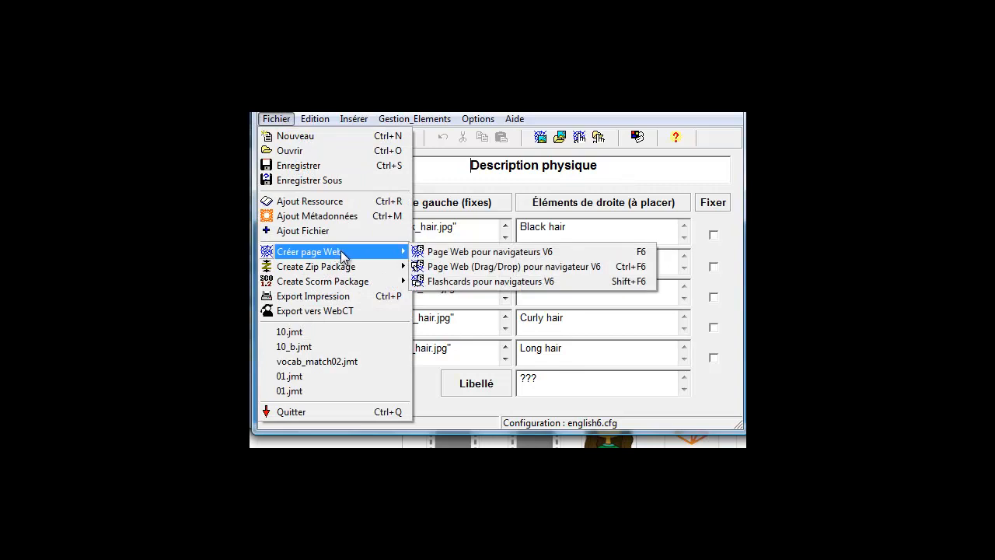
left_click(465, 272)
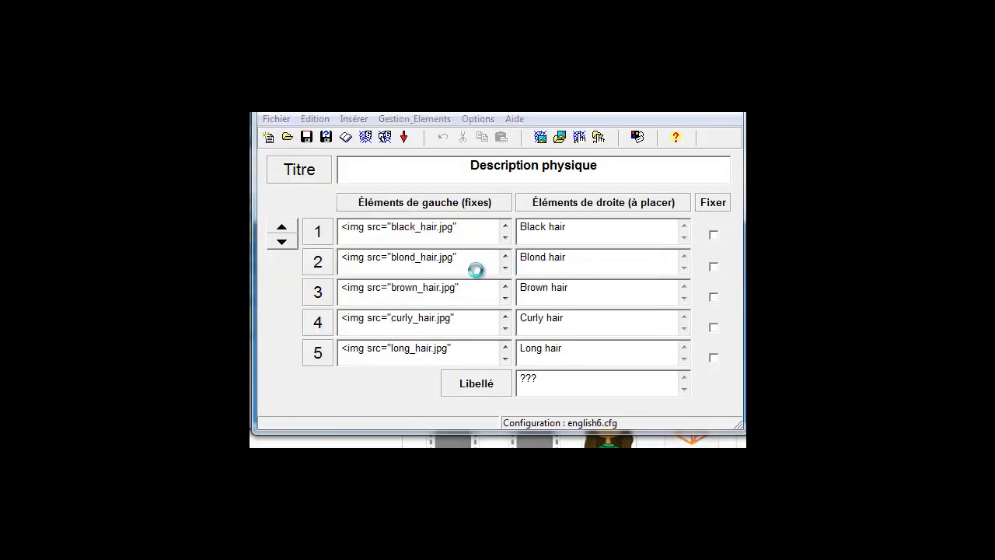
type("10_d")
key("Return")
left_click(766, 384)
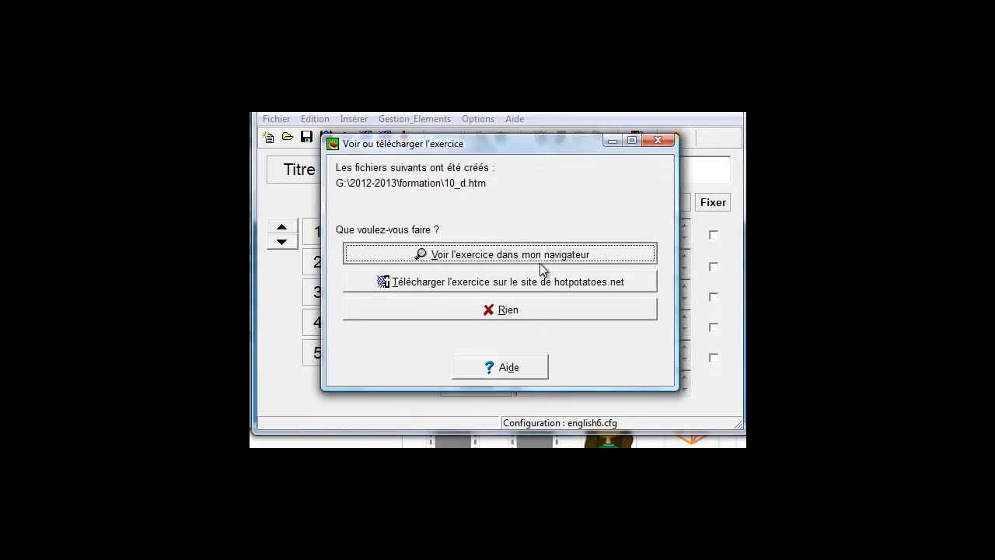
left_click(540, 261)
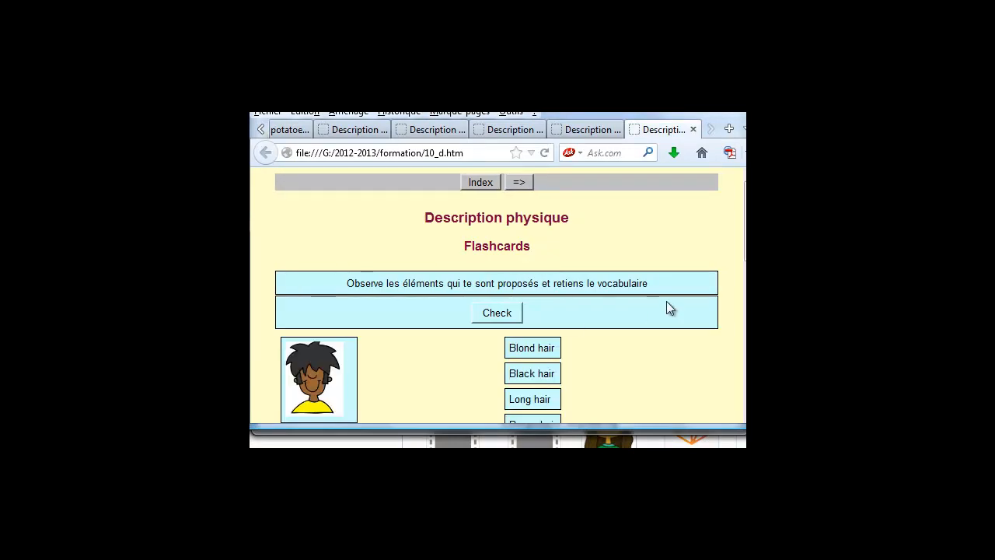
Step: Try out the exported exercise by matching the "Blond hair" label to the blond-haired picture
scroll(498, 296, "down", 5)
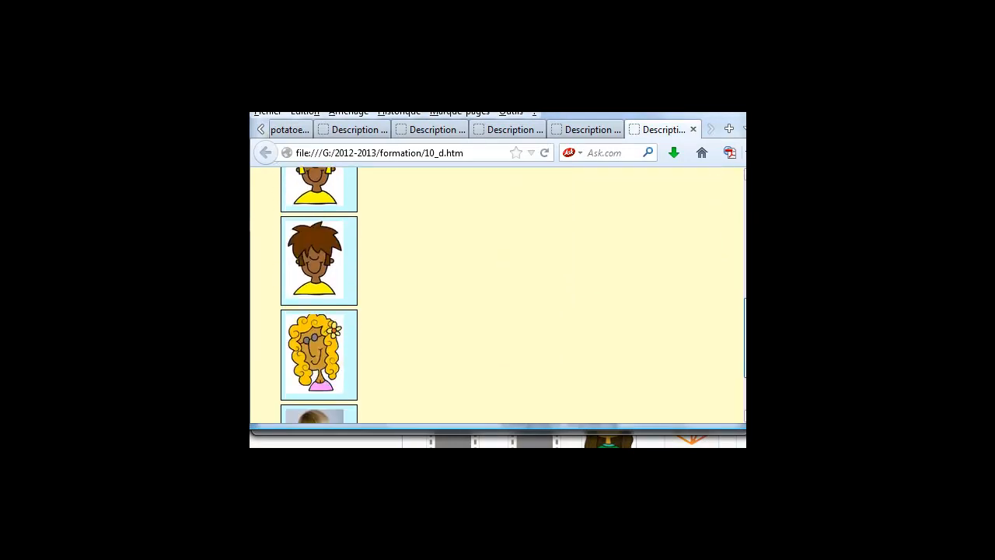
scroll(498, 295, "up", 3)
left_click_drag(535, 243, 401, 361)
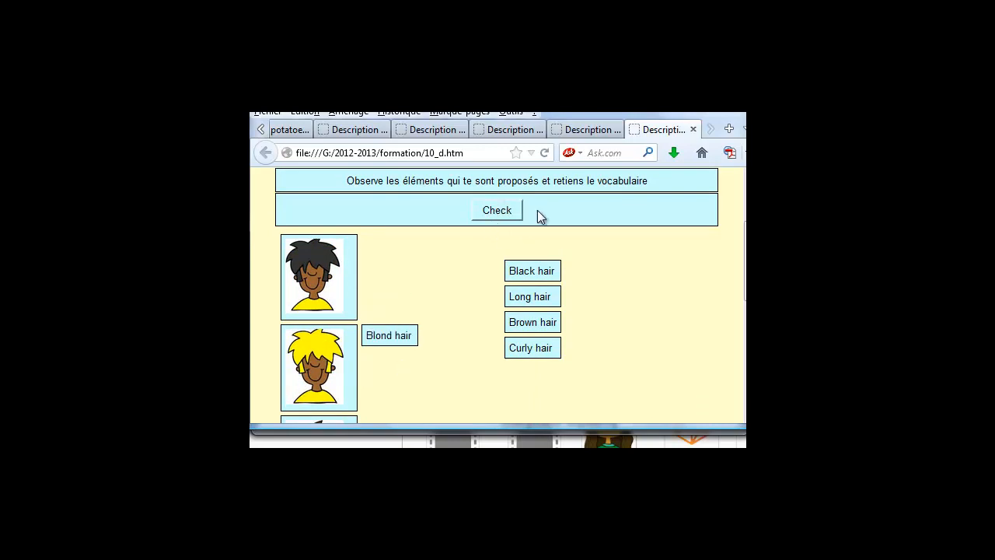
scroll(497, 295, "down", 6)
scroll(498, 295, "up", 8)
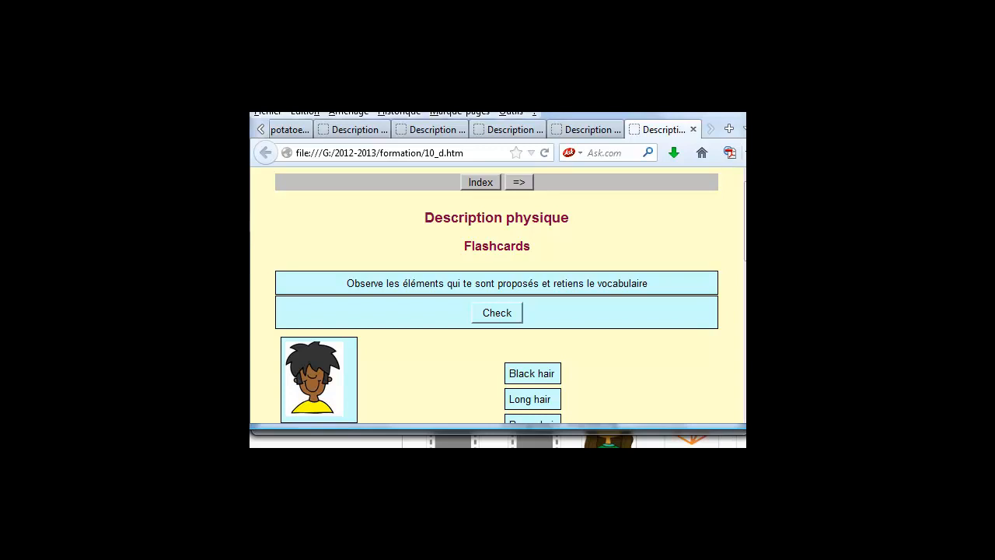
Step: Return to JMatch and change the check button's label to "Vérifie" in the web page configuration
key("alt+Tab")
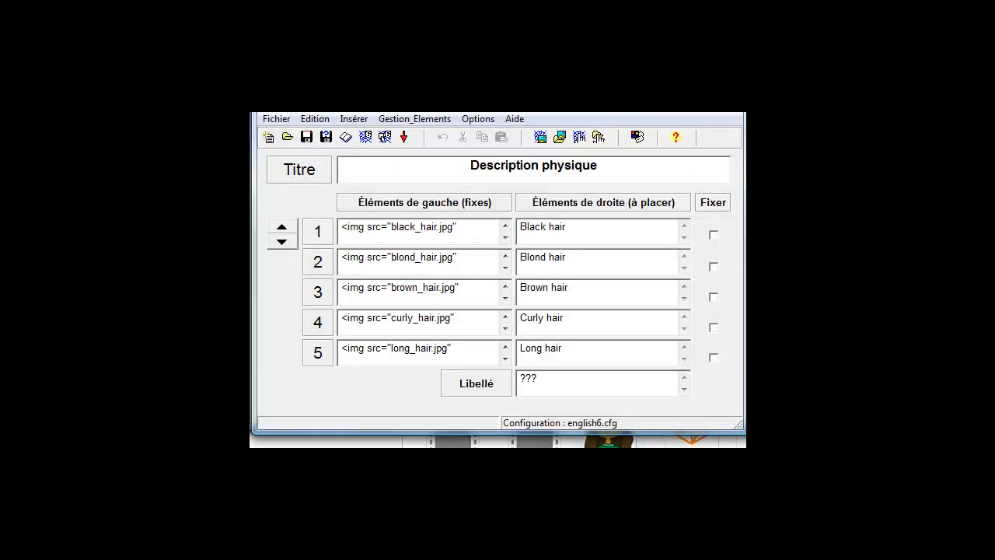
left_click(472, 125)
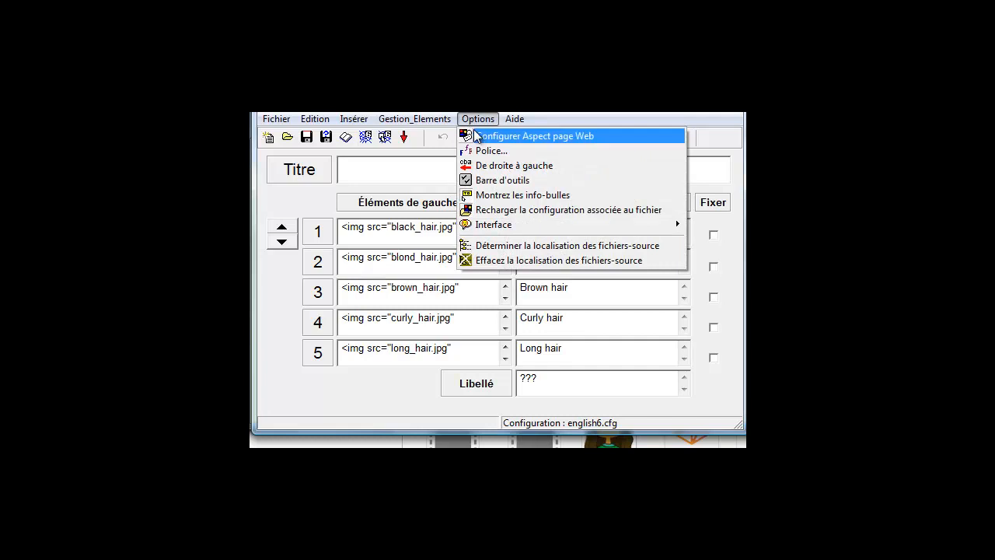
left_click(480, 140)
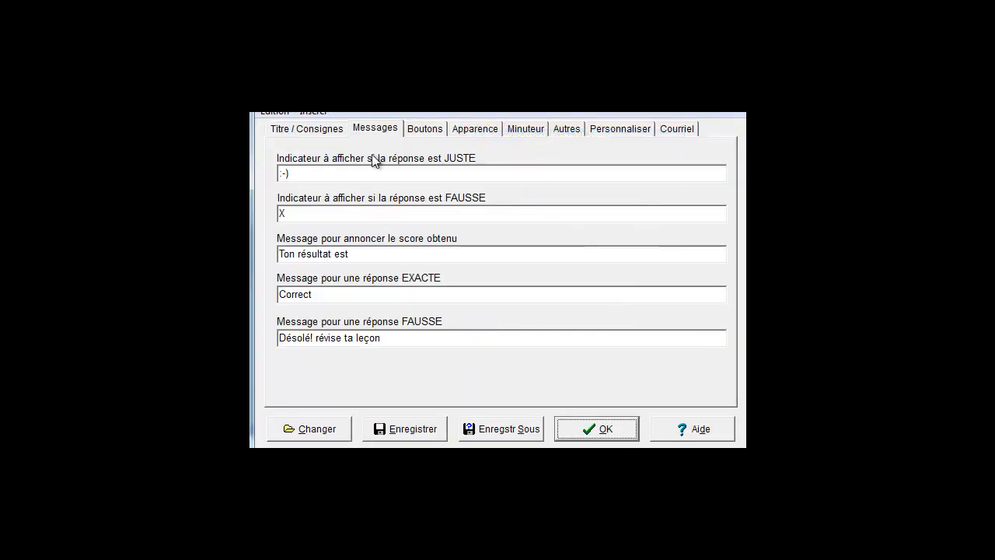
left_click(423, 129)
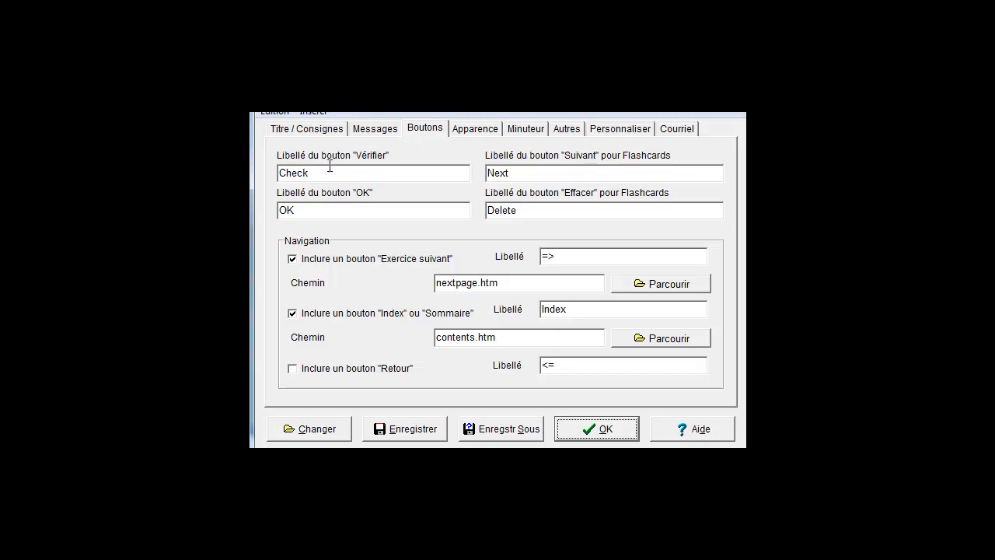
left_click(322, 172)
key("BackSpace")
key("BackSpace")
key("BackSpace")
key("BackSpace")
key("BackSpace")
type("Vérifie")
Step: Set the flashcard labels to "suivant" for the next button and "effacer" for the delete button
left_click(529, 175)
double_click(529, 175)
type("s")
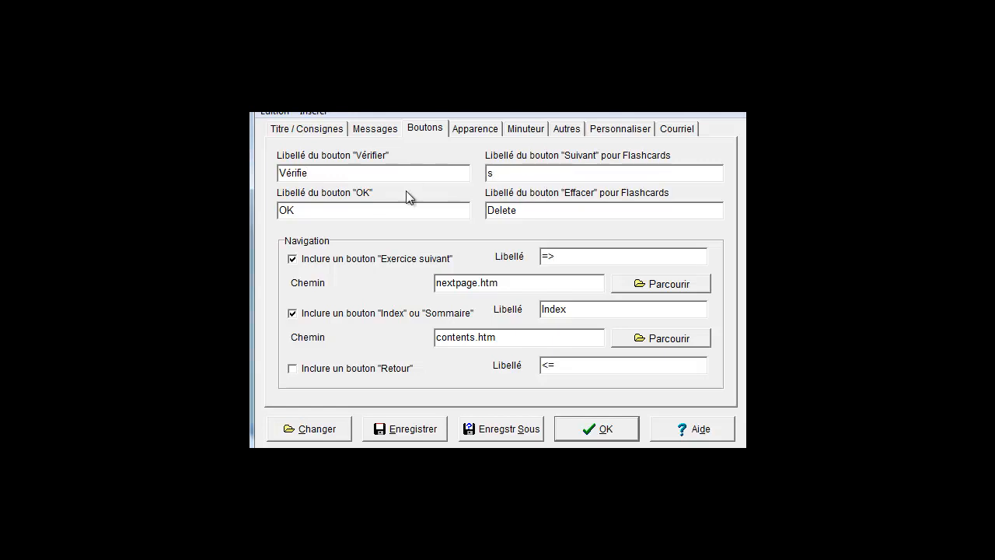
type("uivant")
double_click(512, 211)
type("effacer")
Step: Review the web page's appearance settings and the Basic Web Colours reference chart
left_click(476, 129)
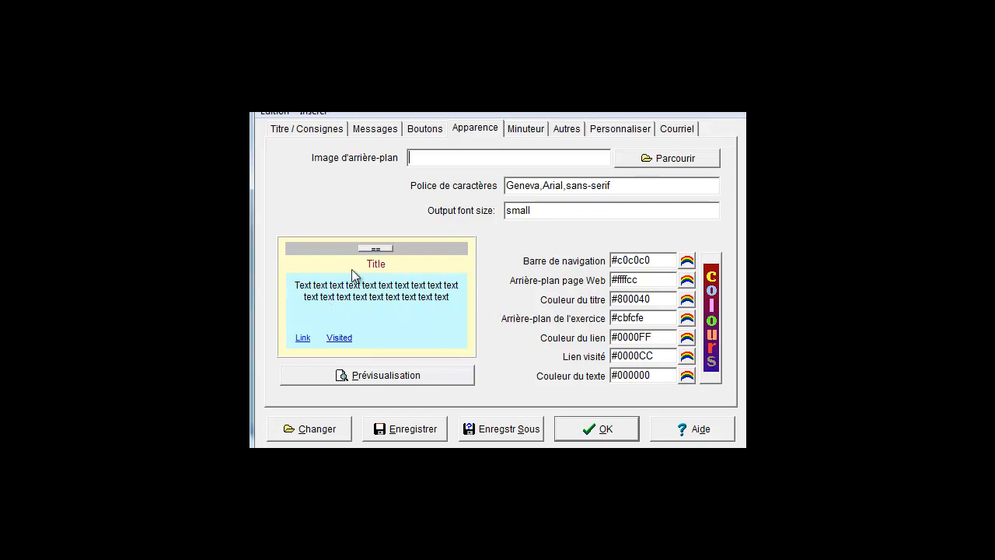
left_click(716, 330)
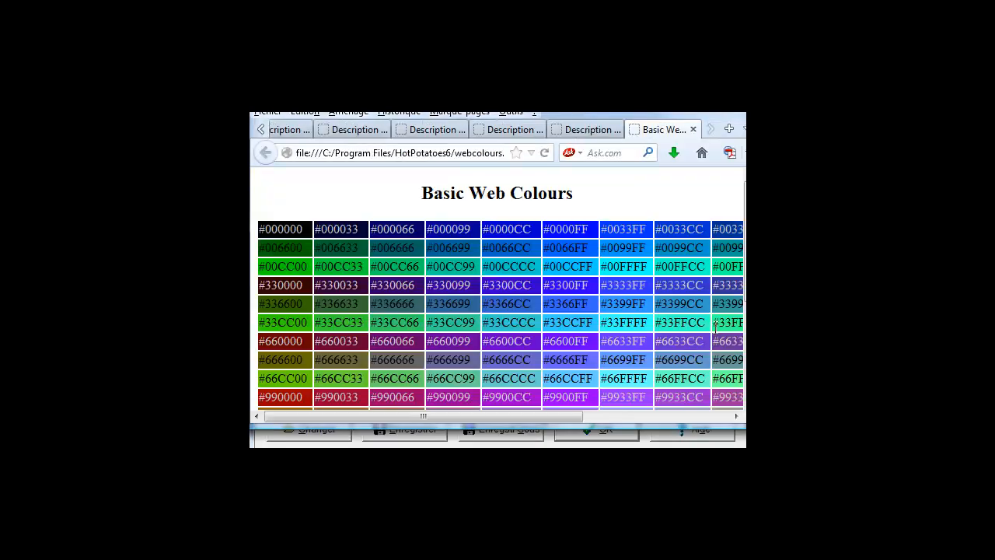
scroll(498, 311, "down", 4)
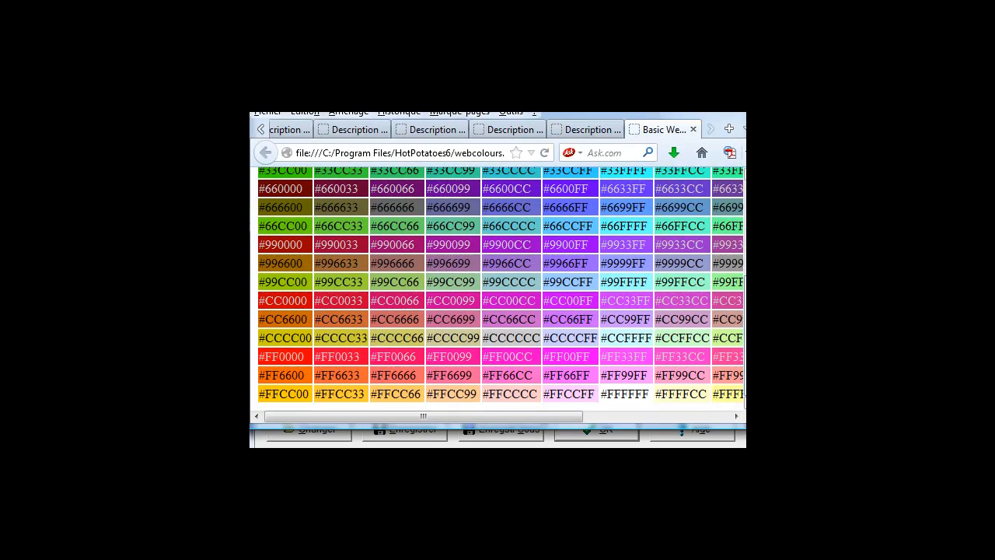
scroll(392, 262, "up", 5)
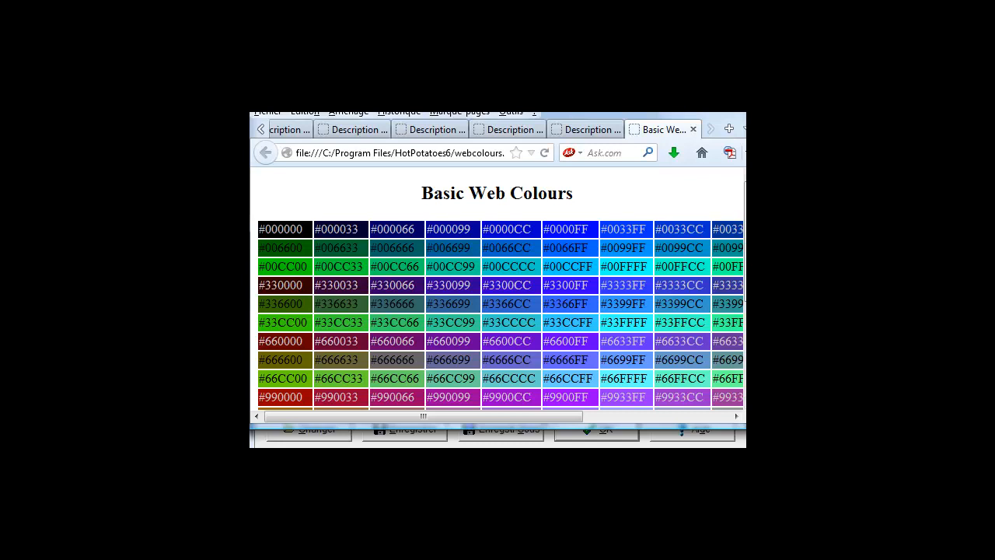
key("alt+Tab")
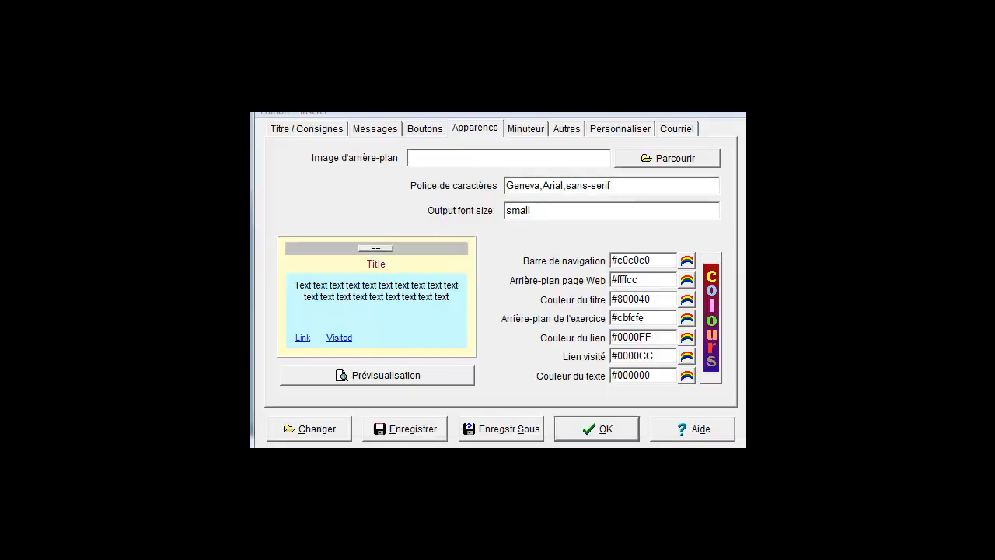
left_click(417, 134)
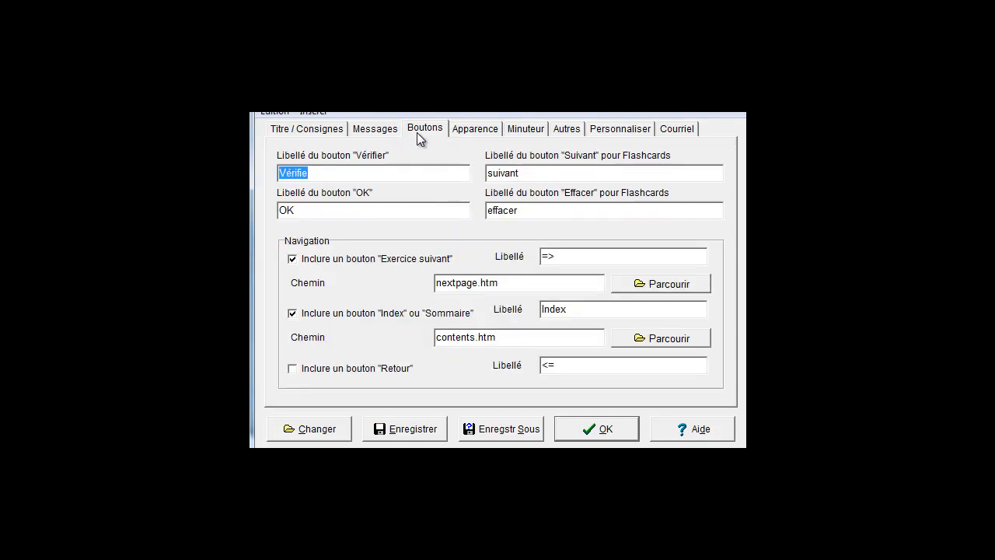
left_click(457, 136)
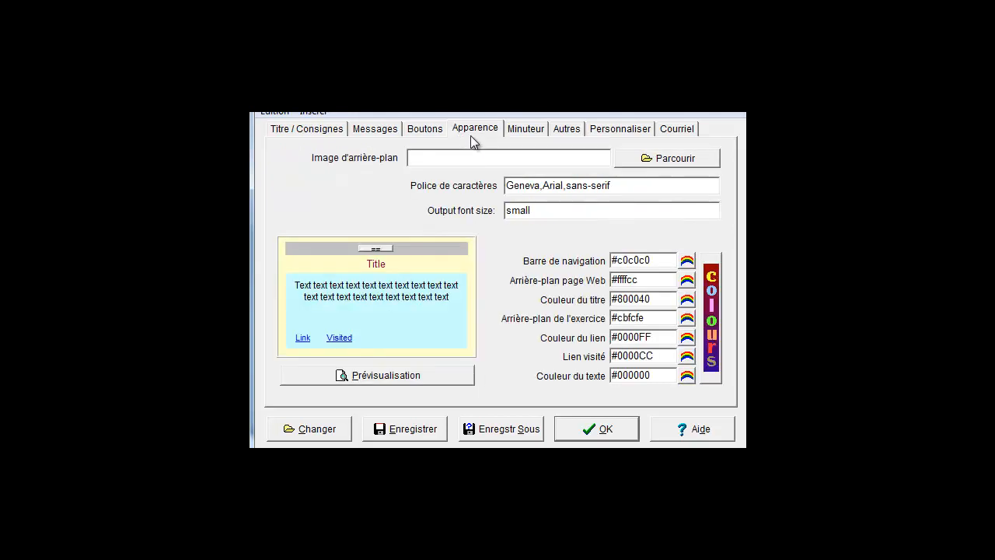
Step: Enable a time limit for the exercise and set it to 2 minutes
left_click(523, 136)
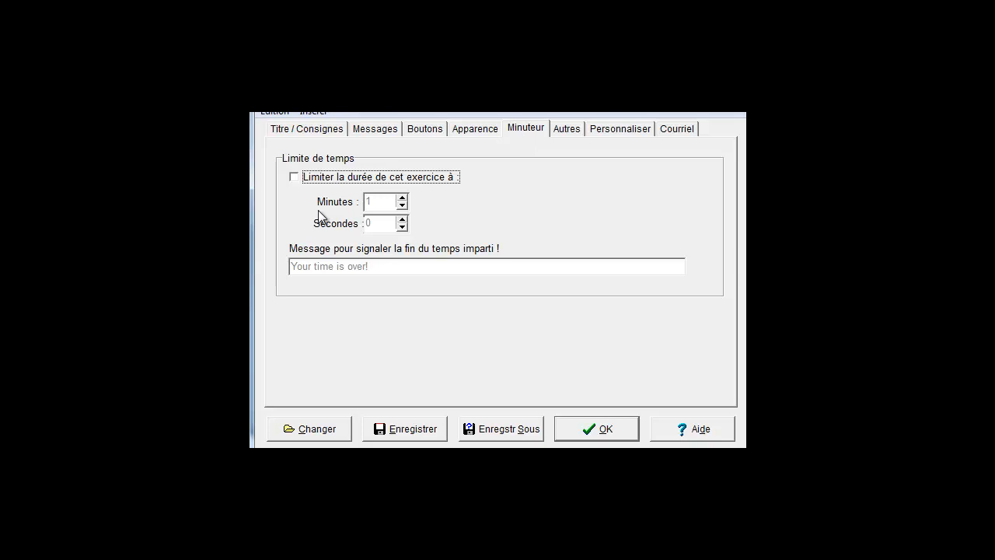
left_click(294, 178)
left_click(402, 198)
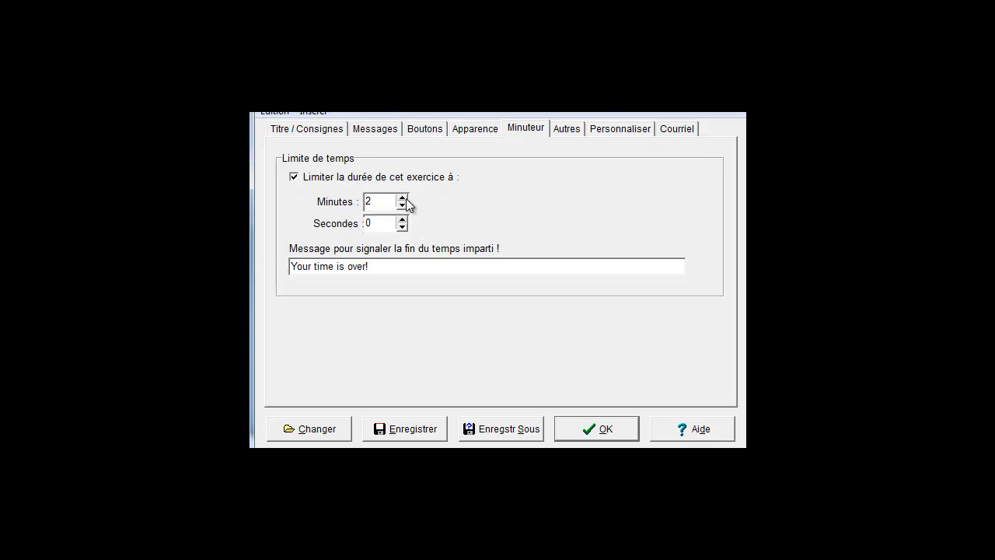
Step: Set the exercise's time limit to 1 minute 20 seconds
left_click(402, 206)
left_click(402, 220)
left_click(402, 220)
left_click(402, 220)
left_click(402, 220)
left_click(402, 220)
left_click(402, 220)
left_click(402, 220)
left_click(402, 220)
left_click(402, 220)
left_click(402, 220)
left_click(402, 220)
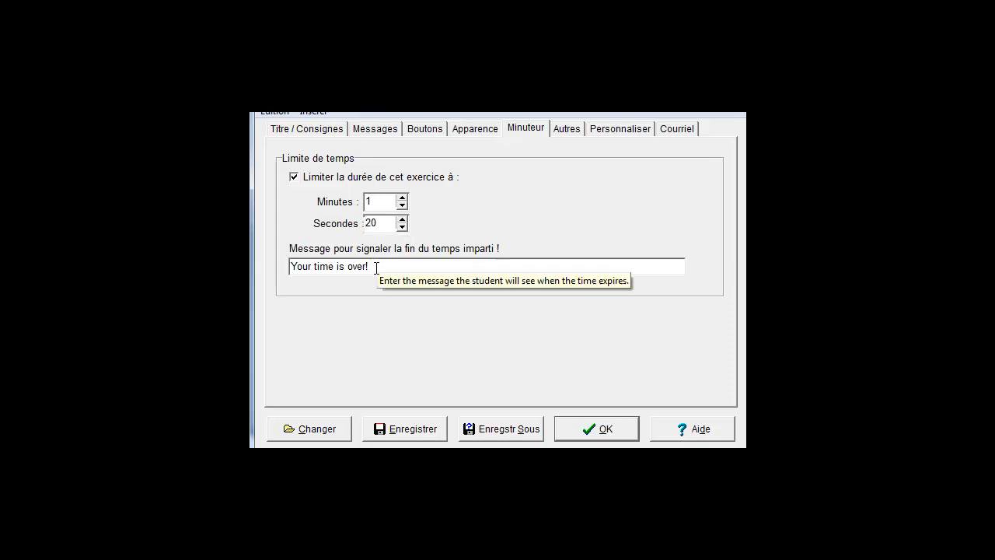
Step: Replace the message shown when the time runs out with "c'est fini !"
left_click(377, 267)
left_click_drag(376, 267, 291, 274)
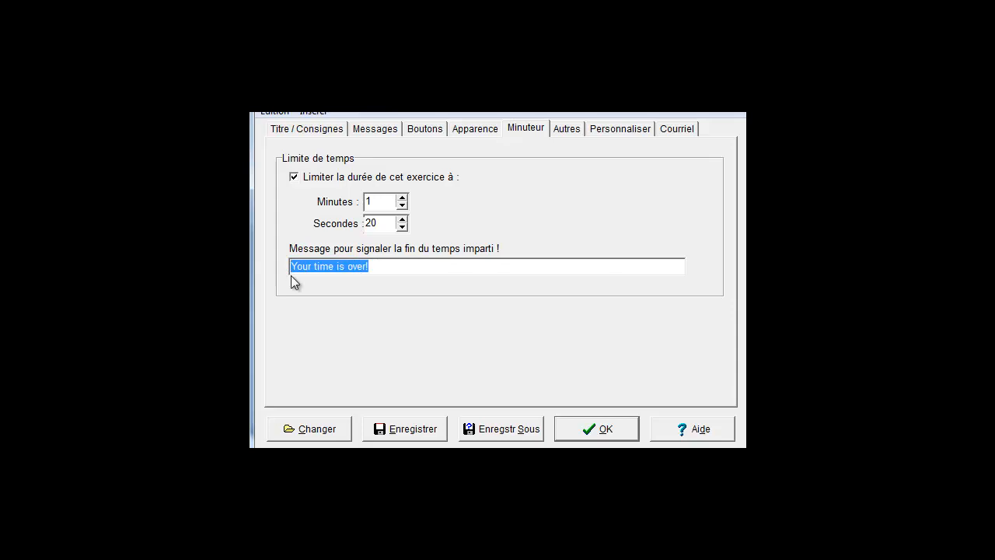
type("c'est fini !")
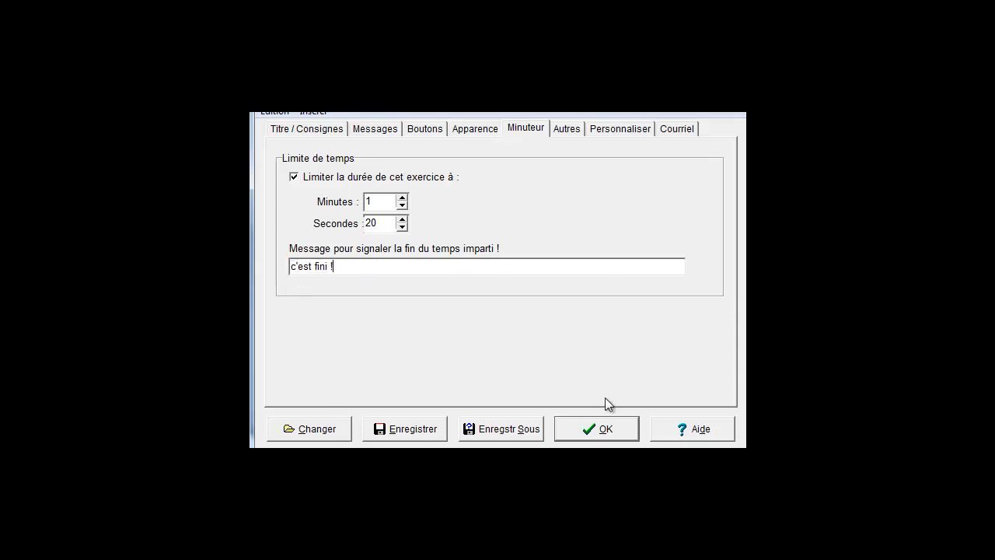
Step: Enable changing the order of the propositions each time the page loads
left_click(567, 134)
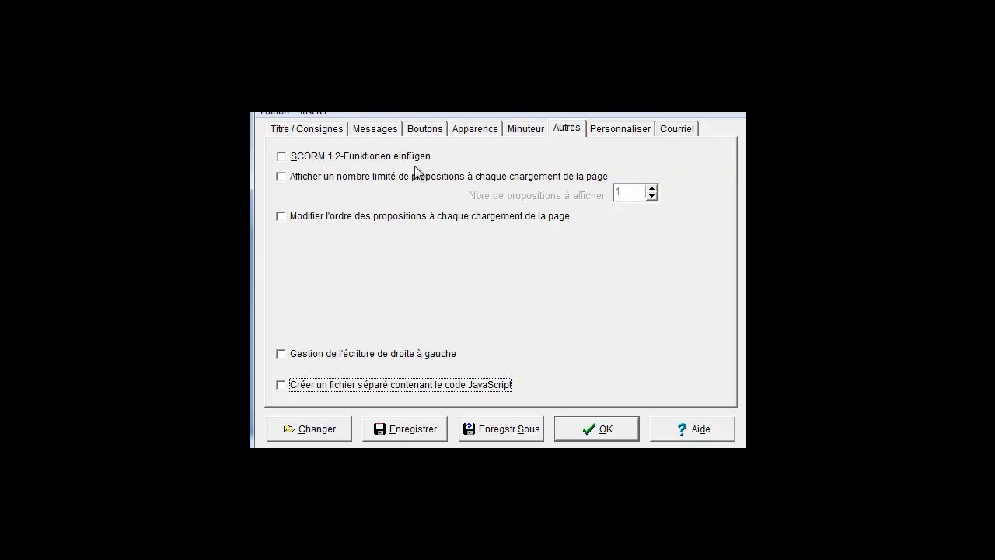
left_click(285, 220)
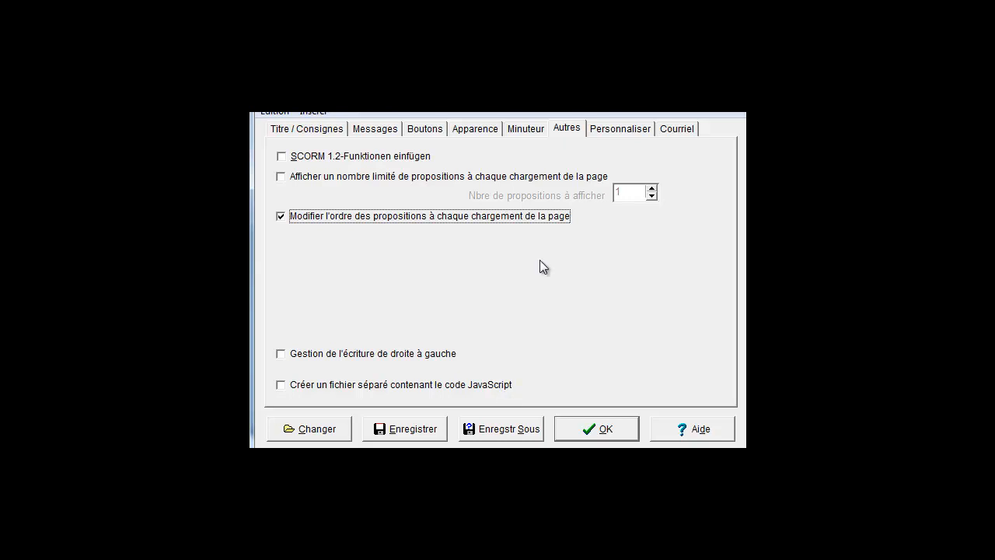
Step: Review the user-defined variables and the e-mail results settings, and accept the web page configuration
left_click(635, 131)
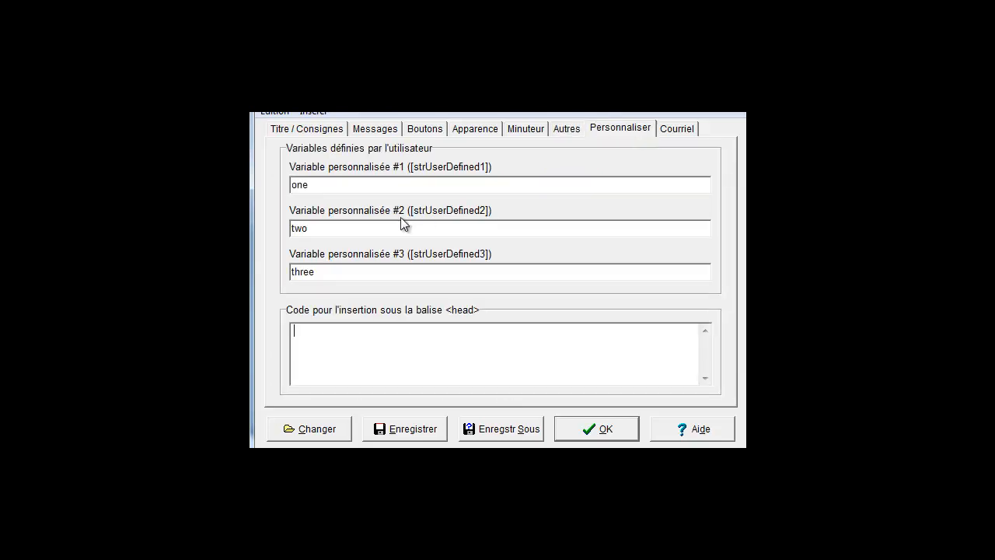
left_click(678, 130)
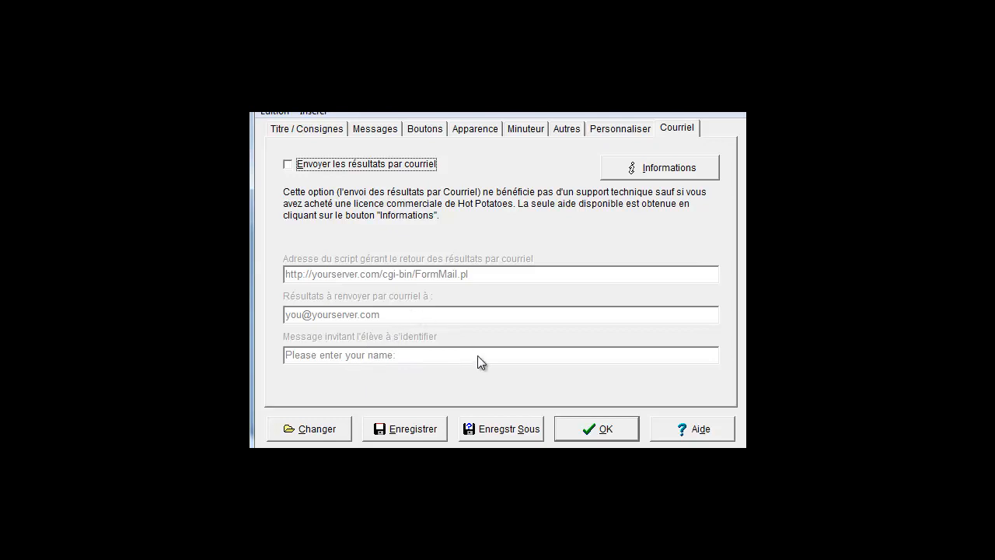
left_click(586, 431)
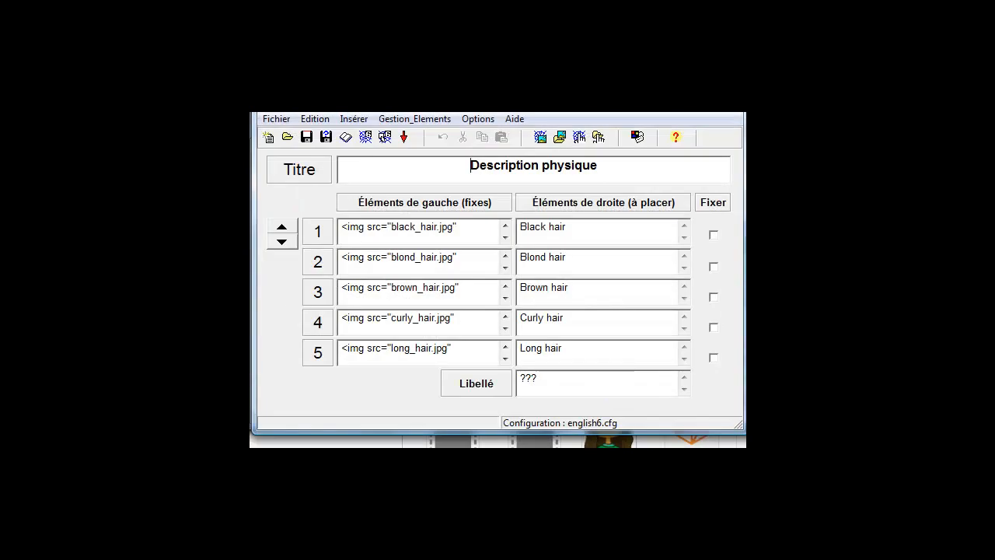